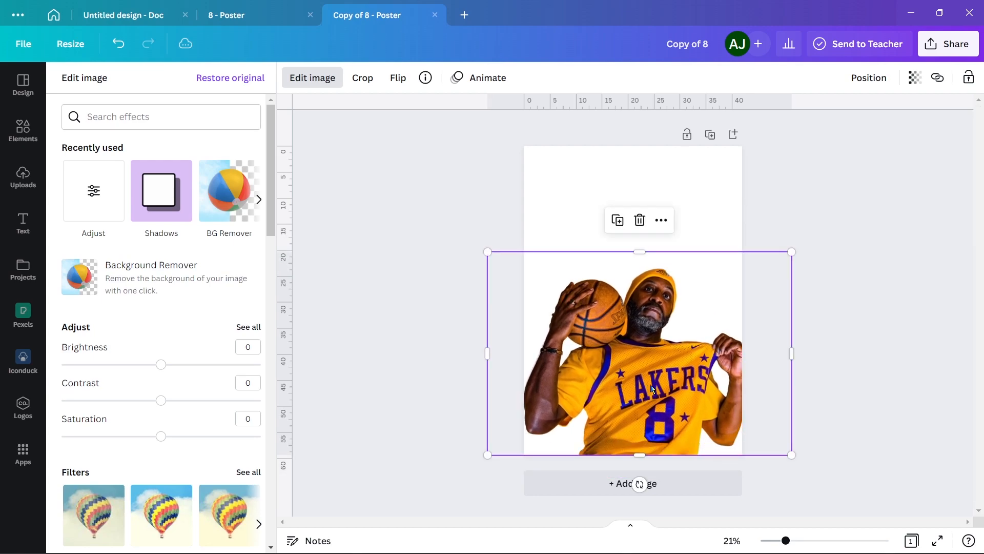
Scale down the player cutout slightly and align it with the bottom edge of the poster
{"action": "mouse_move", "coordinate": [628, 367]}
{"action": "left_mouse_down"}
{"action": "mouse_move", "coordinate": [637, 382]}
{"action": "mouse_move", "coordinate": [622, 378]}
{"action": "left_mouse_up"}
{"action": "left_click", "coordinate": [312, 77]}
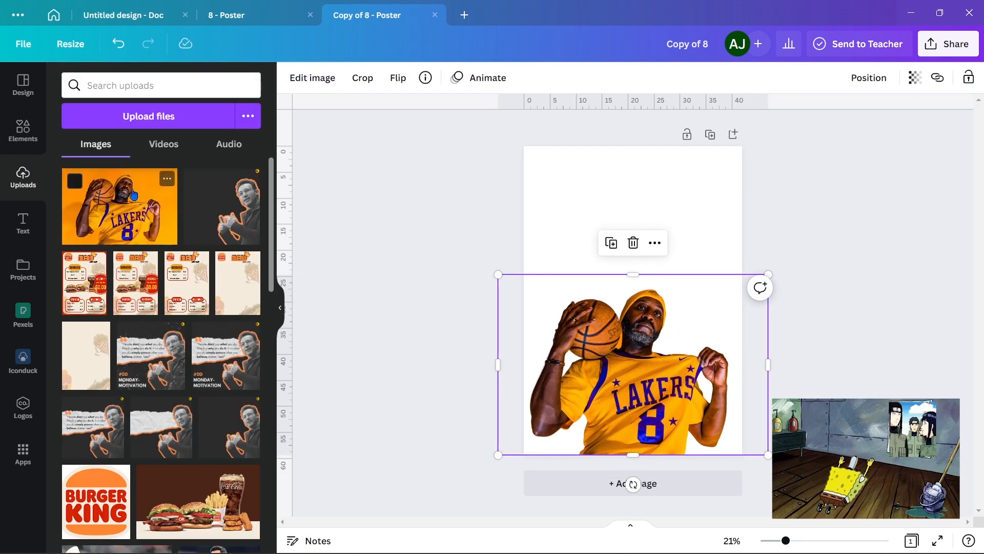
Add a square shape, stretch it over the whole poster, fill it with the photo's deep purple and place it behind the player
{"action": "left_click", "coordinate": [23, 130]}
{"action": "key", "text": "r"}
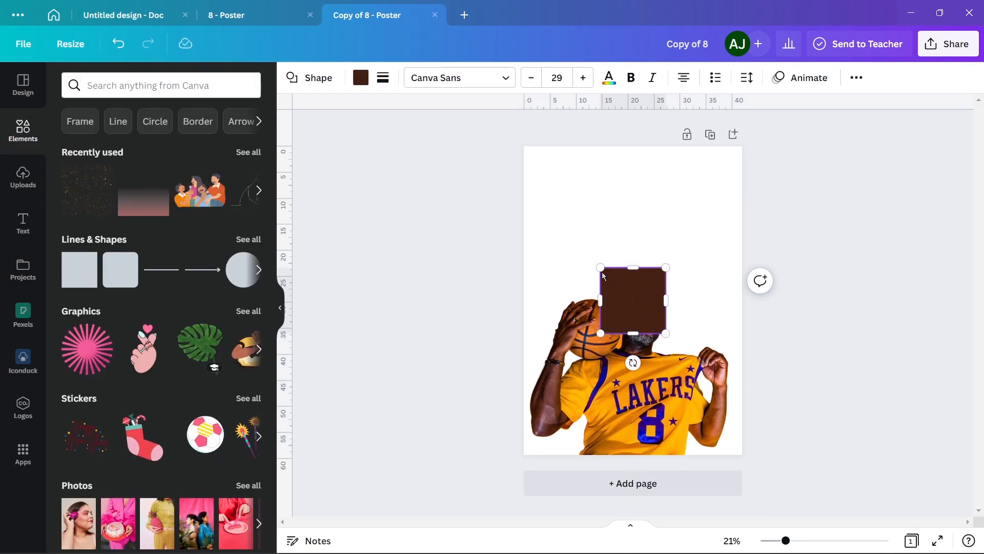
{"action": "left_click_drag", "start_coordinate": [599, 267], "coordinate": [514, 130]}
{"action": "left_click", "coordinate": [361, 82]}
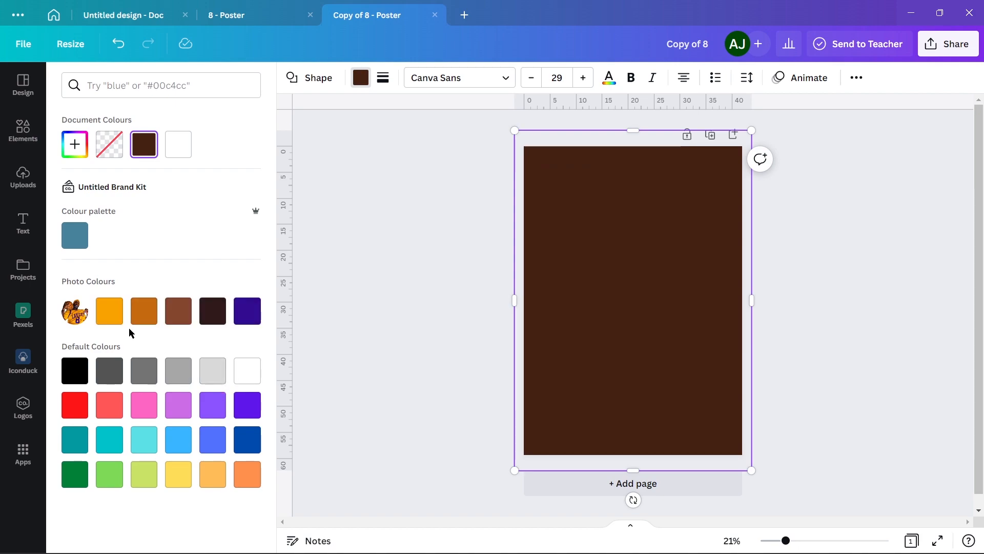
{"action": "left_click", "coordinate": [252, 311]}
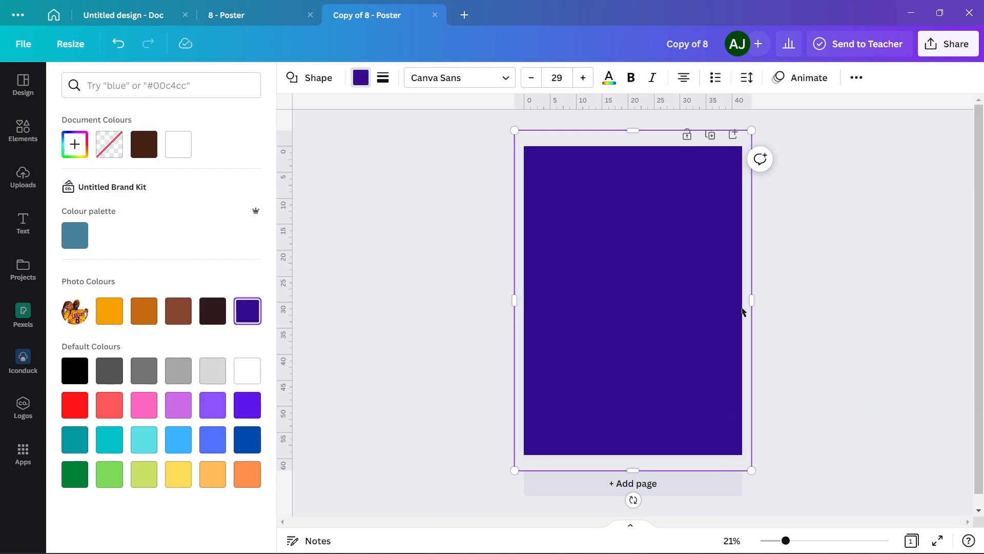
{"action": "left_click", "coordinate": [802, 288]}
Search the elements for "grain", add the speckled grain graphic and enlarge it to cover the whole poster
{"action": "left_click", "coordinate": [105, 87]}
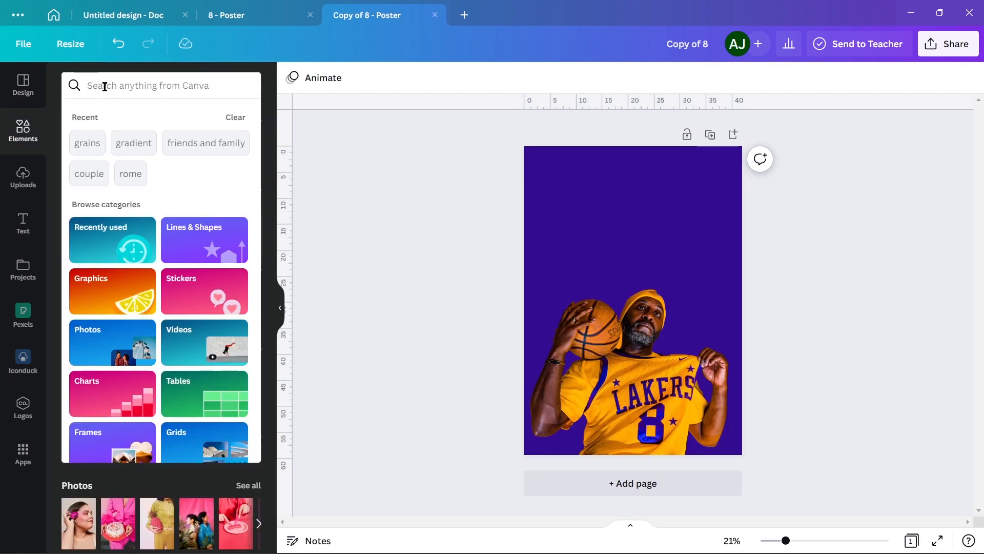
{"action": "type", "text": "grain"}
{"action": "key", "text": "Return"}
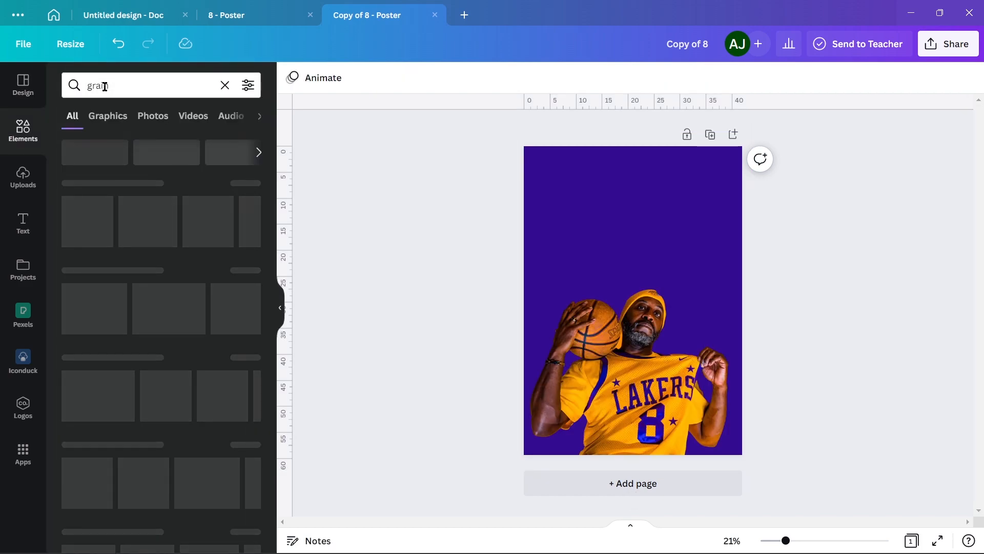
{"action": "type", "text": "n"}
{"action": "left_click", "coordinate": [84, 228]}
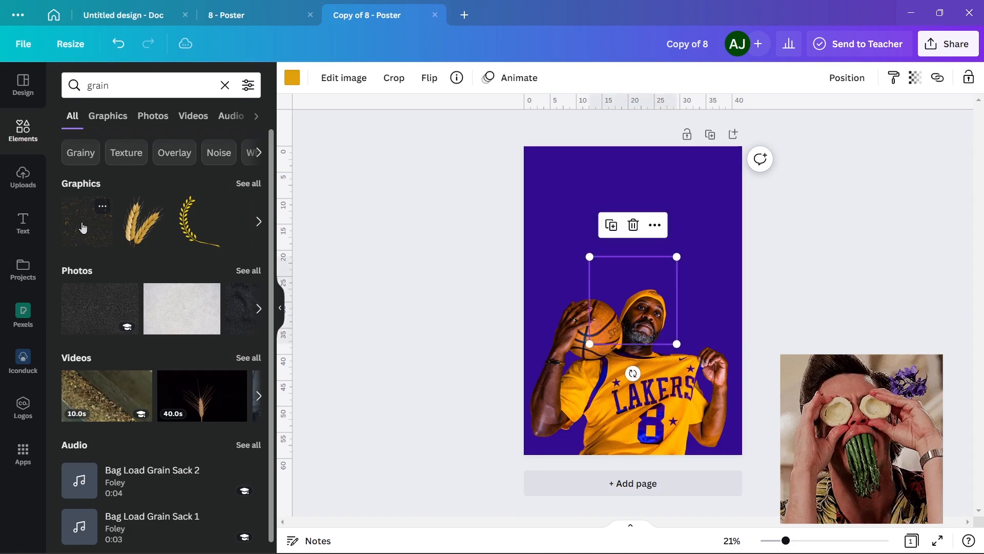
{"action": "left_click_drag", "start_coordinate": [587, 258], "coordinate": [474, 99]}
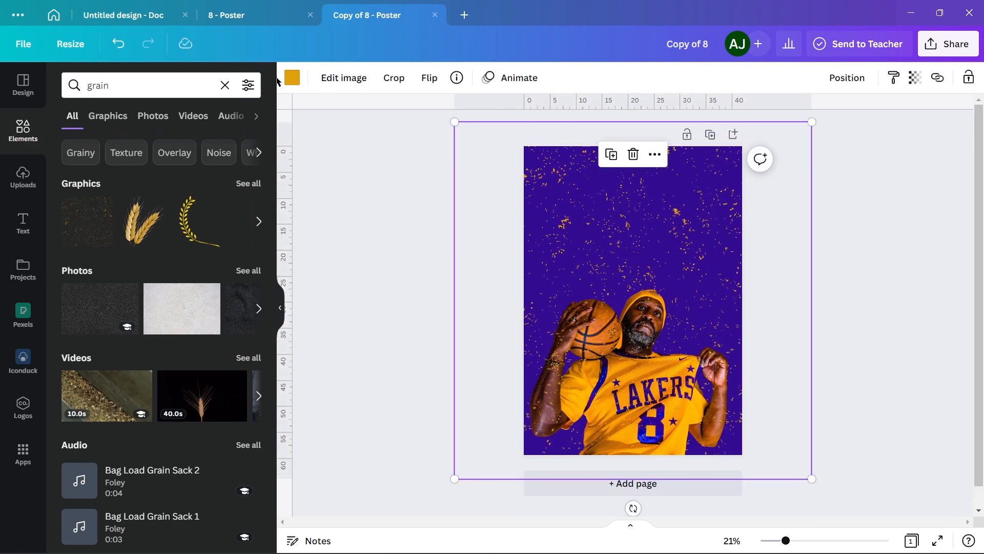
Recolour the grain graphic to the lighter purple #6F55AD and place it behind the player
{"action": "left_click", "coordinate": [291, 79]}
{"action": "left_click", "coordinate": [106, 150]}
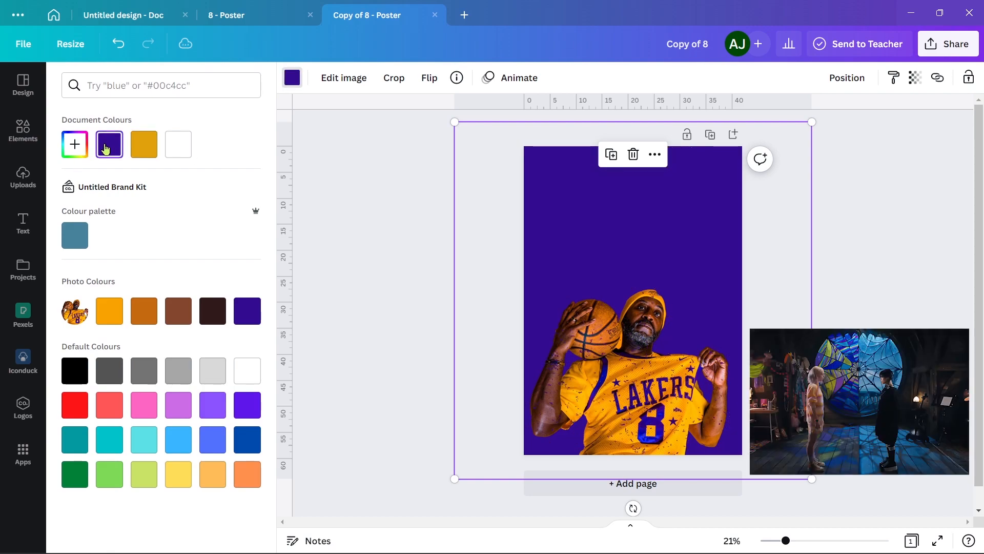
{"action": "left_click", "coordinate": [78, 150]}
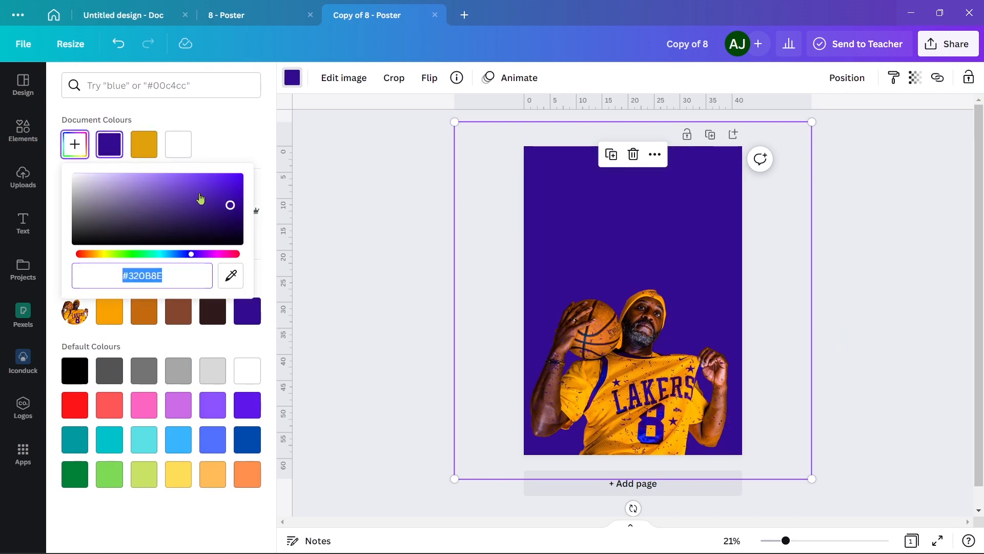
{"action": "left_click_drag", "start_coordinate": [200, 199], "coordinate": [168, 193]}
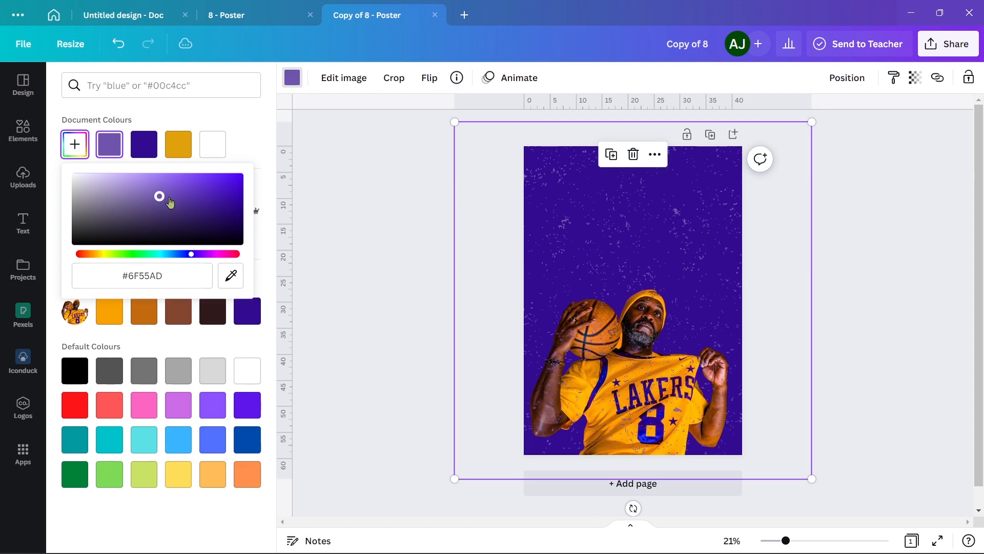
{"action": "left_click", "coordinate": [368, 235]}
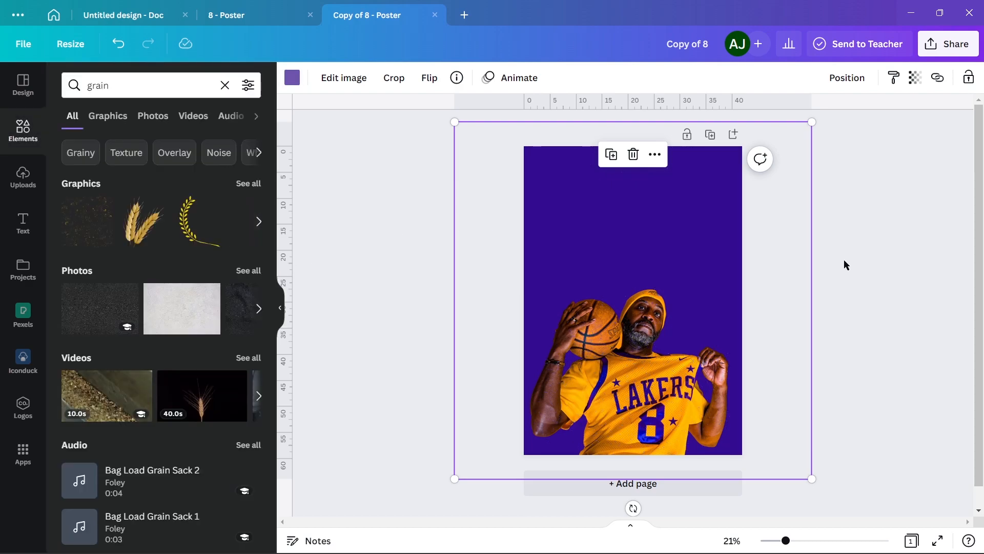
Add a text reading "8" and set its font to Sports World
{"action": "key", "text": "t"}
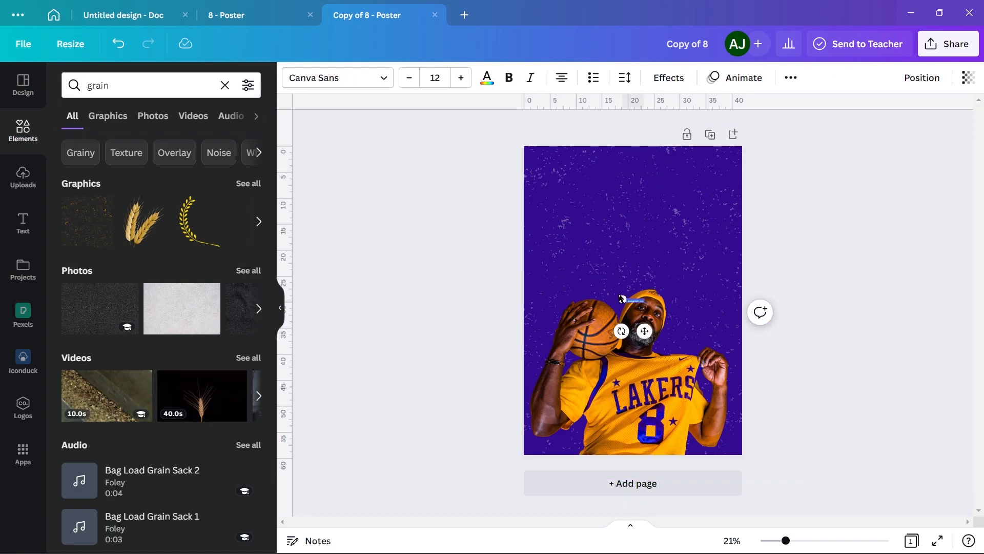
{"action": "left_click_drag", "start_coordinate": [620, 295], "coordinate": [554, 240]}
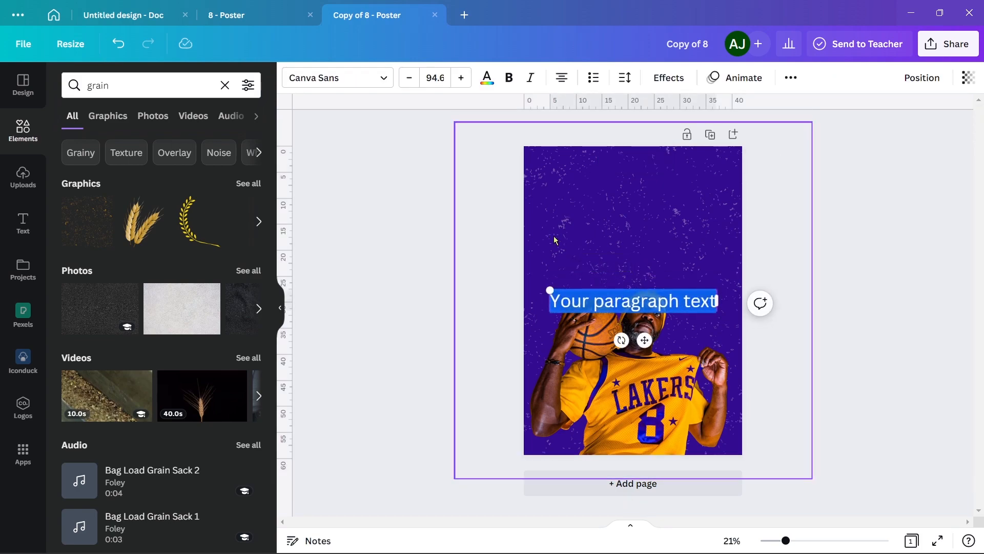
{"action": "type", "text": "8"}
{"action": "left_click", "coordinate": [147, 82]}
{"action": "type", "text": "spor"}
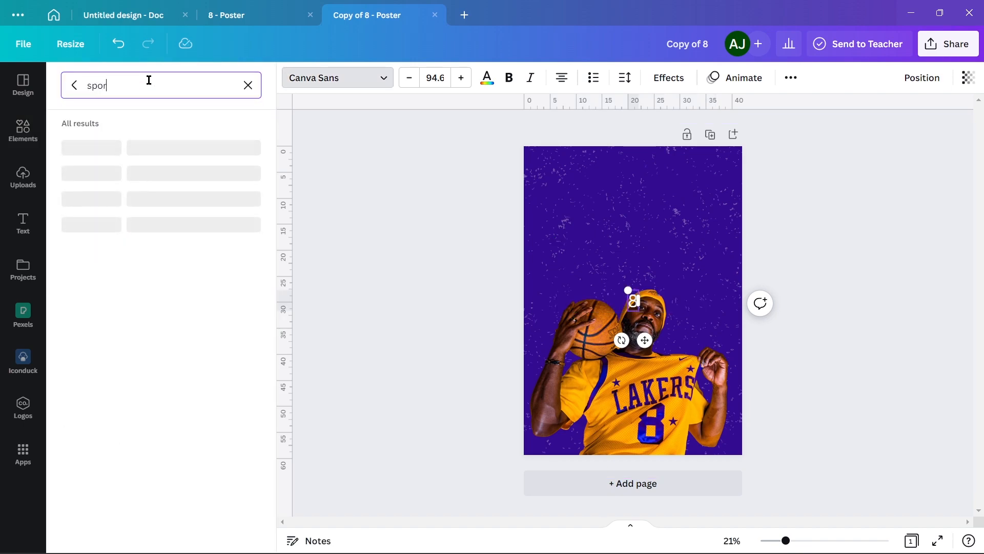
{"action": "type", "text": "ts"}
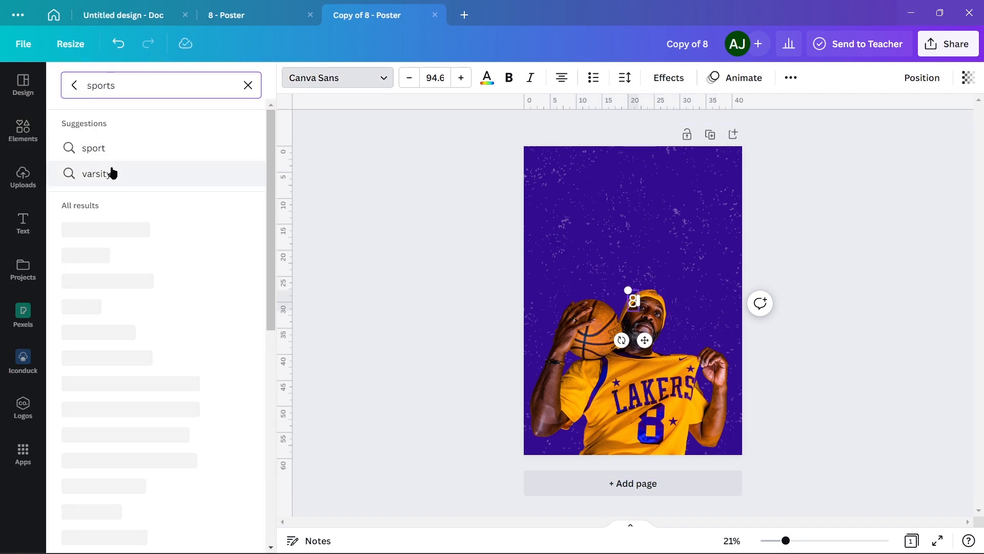
{"action": "left_click", "coordinate": [134, 239]}
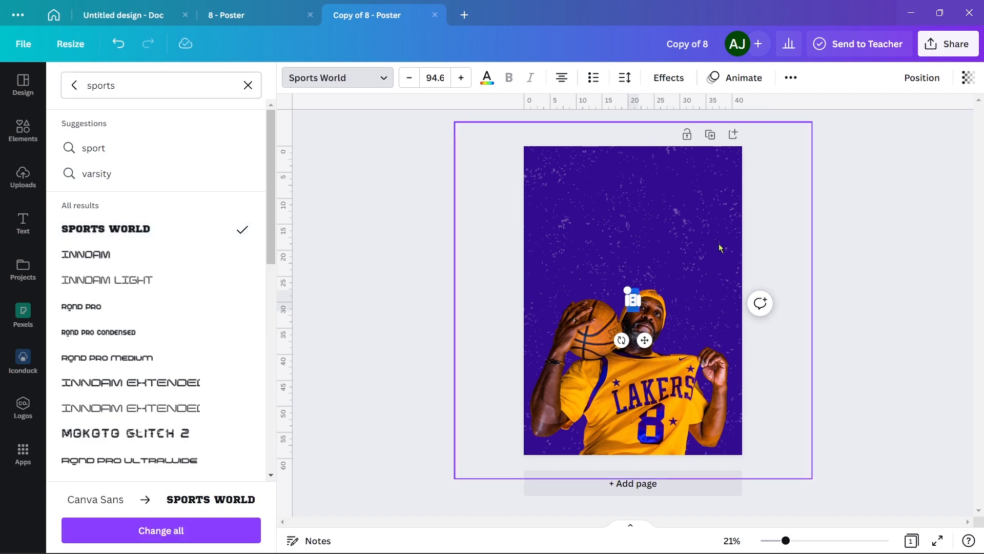
Enlarge the "8" to nearly the poster's width, colour it with the photo's orange and place it behind the player
{"action": "left_click_drag", "start_coordinate": [628, 293], "coordinate": [458, 160]}
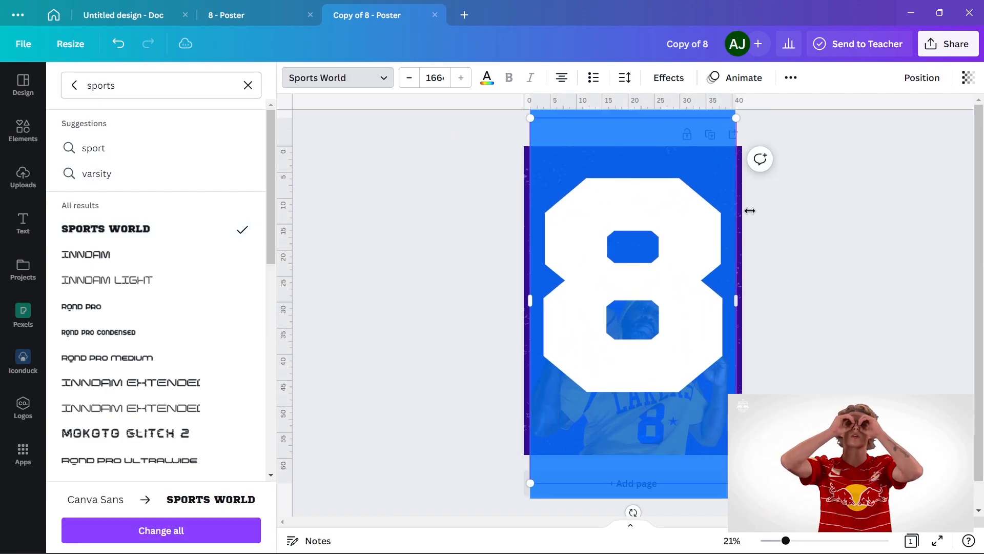
{"action": "left_click", "coordinate": [800, 220]}
{"action": "left_click", "coordinate": [664, 222]}
{"action": "left_click", "coordinate": [490, 81]}
{"action": "left_click", "coordinate": [109, 311]}
{"action": "key", "text": "Escape"}
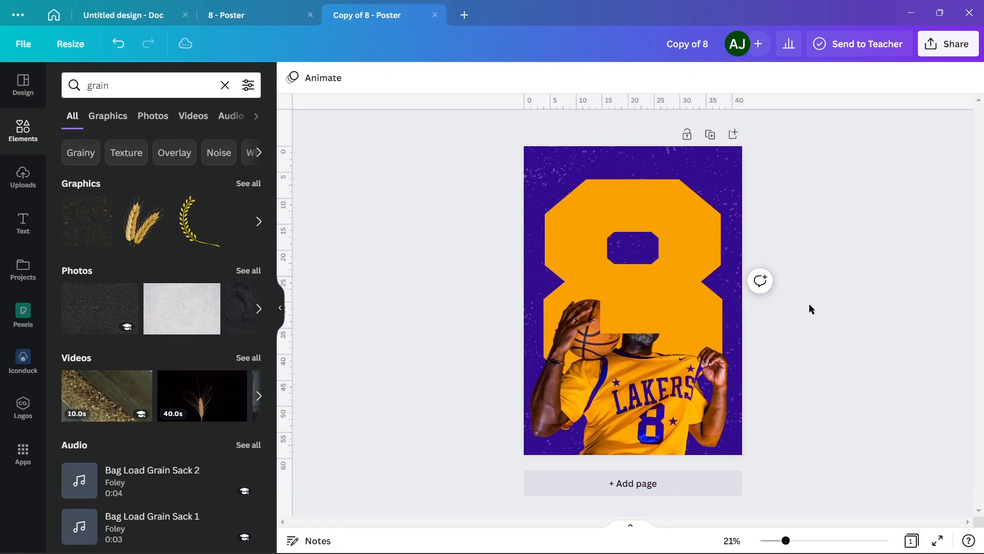
Stretch an orange rectangle across the lower part of the poster and send it behind the player
{"action": "left_click_drag", "start_coordinate": [639, 308], "coordinate": [752, 459]}
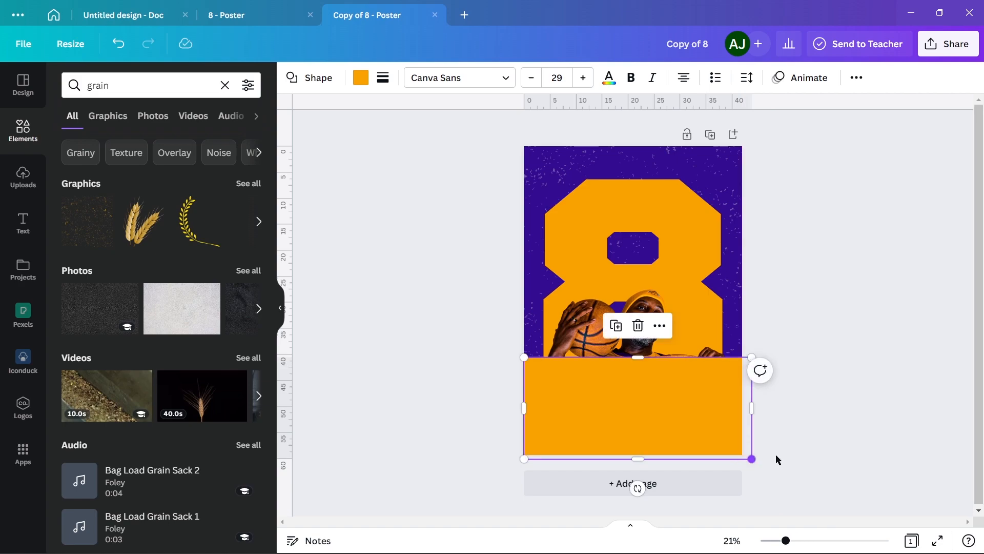
{"action": "key", "text": "ctrl+["}
{"action": "left_click", "coordinate": [863, 384]}
Search the elements for "gradient", add the first fading gradient graphic and enlarge it on the poster
{"action": "left_click", "coordinate": [75, 89]}
{"action": "key", "text": "BackSpace"}
{"action": "key", "text": "BackSpace"}
{"action": "key", "text": "BackSpace"}
{"action": "key", "text": "BackSpace"}
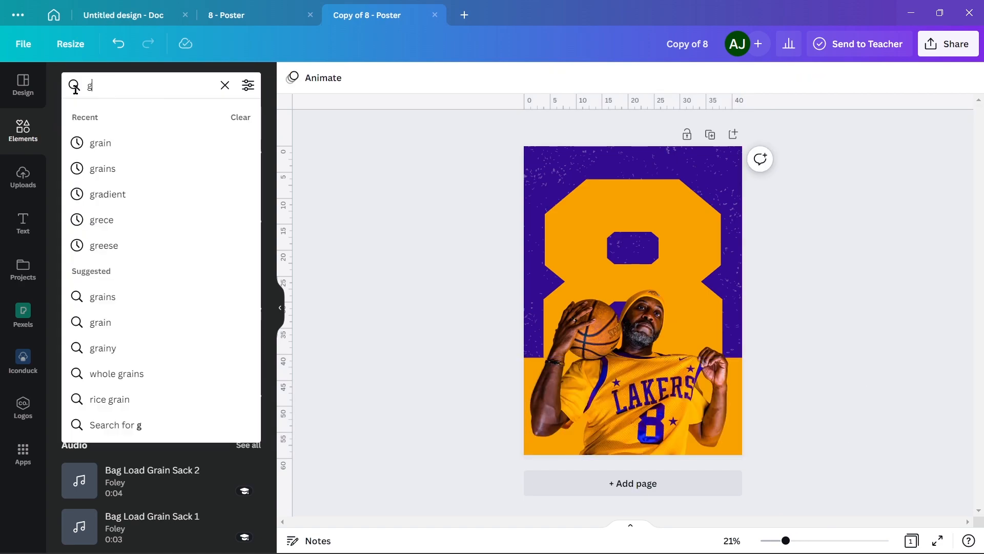
{"action": "type", "text": "radient"}
{"action": "key", "text": "Return"}
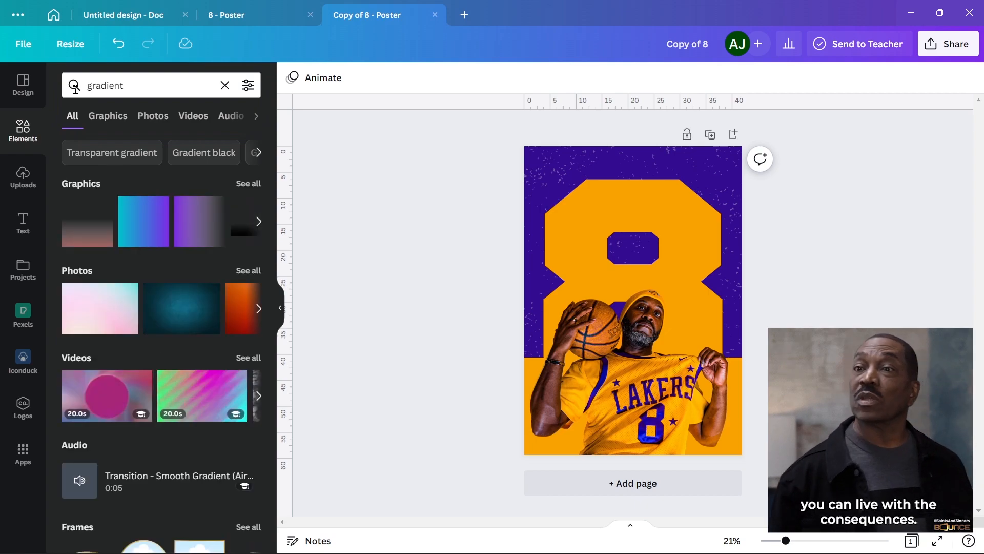
{"action": "left_click", "coordinate": [98, 234]}
{"action": "left_click_drag", "start_coordinate": [587, 257], "coordinate": [451, 158]}
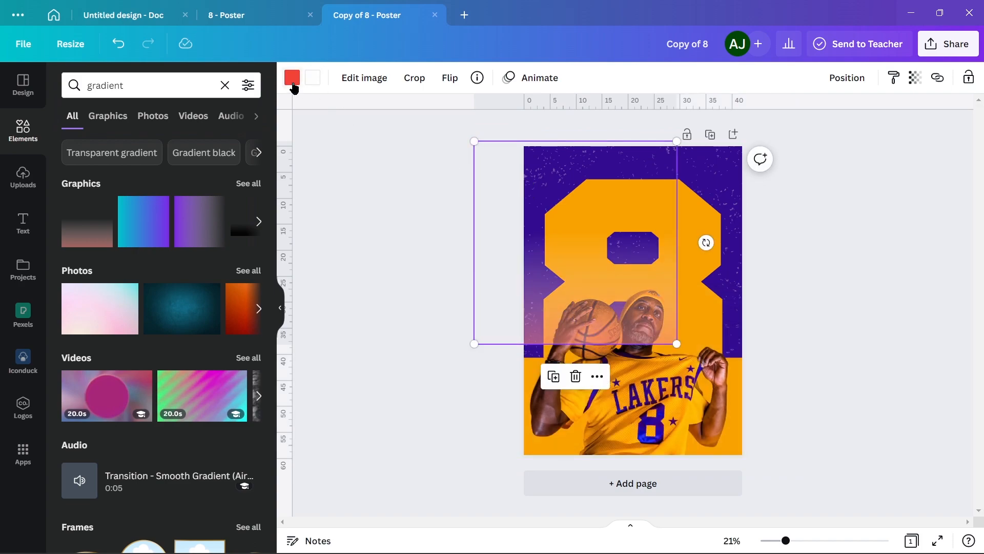
Set both colours of the gradient to the poster's orange and move it over the lower half of the poster
{"action": "left_click", "coordinate": [292, 78]}
{"action": "left_click", "coordinate": [247, 146]}
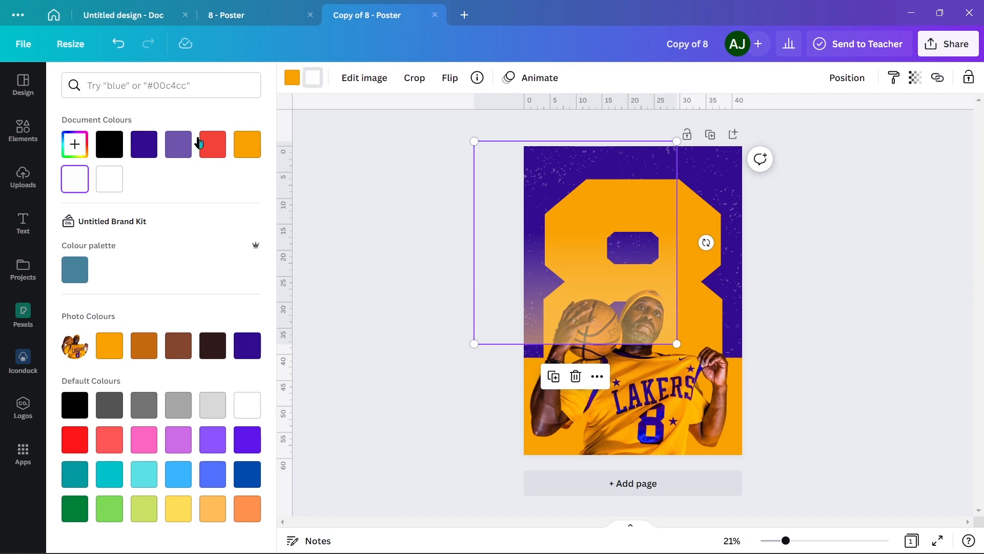
{"action": "left_click", "coordinate": [109, 146]}
{"action": "left_click_drag", "start_coordinate": [601, 319], "coordinate": [634, 434]}
{"action": "left_click", "coordinate": [78, 146]}
{"action": "left_click", "coordinate": [248, 145]}
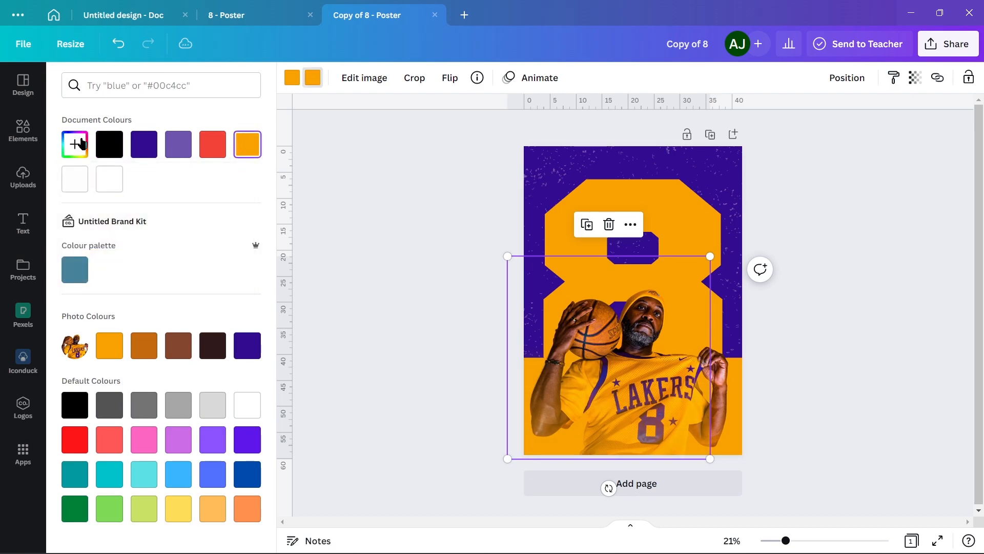
Darken the bottom gradient to a custom brownish orange and enlarge it to span the poster's width
{"action": "left_click", "coordinate": [78, 146]}
{"action": "left_click_drag", "start_coordinate": [240, 175], "coordinate": [237, 214]}
{"action": "left_click_drag", "start_coordinate": [710, 459], "coordinate": [793, 467]}
Rotate a second gradient by 180°, align it with the poster's top edge and colour it light purple
{"action": "left_click_drag", "start_coordinate": [676, 330], "coordinate": [678, 297]}
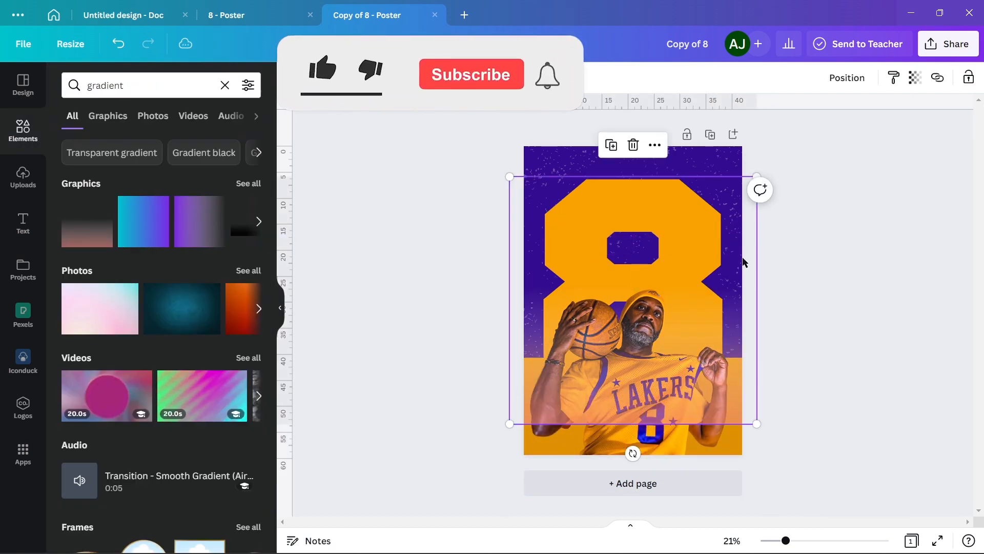
{"action": "left_click_drag", "start_coordinate": [634, 453], "coordinate": [632, 152]}
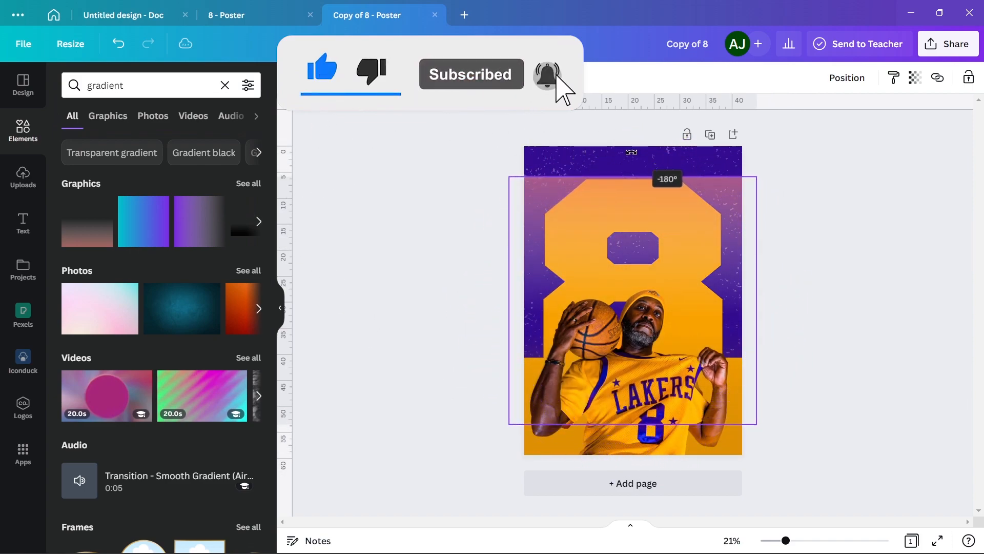
{"action": "left_click_drag", "start_coordinate": [547, 199], "coordinate": [546, 168]}
{"action": "left_click", "coordinate": [292, 78]}
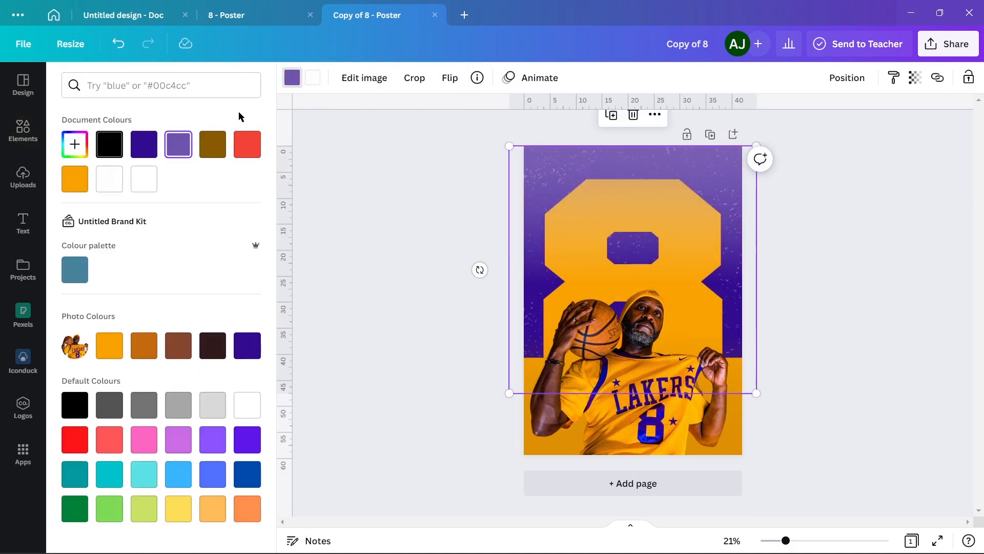
Change the top gradient to a deeper custom purple and adjust its transparency, keeping it behind the "8"
{"action": "left_click", "coordinate": [915, 78]}
{"action": "left_click_drag", "start_coordinate": [906, 129], "coordinate": [888, 131]}
{"action": "left_click", "coordinate": [884, 189]}
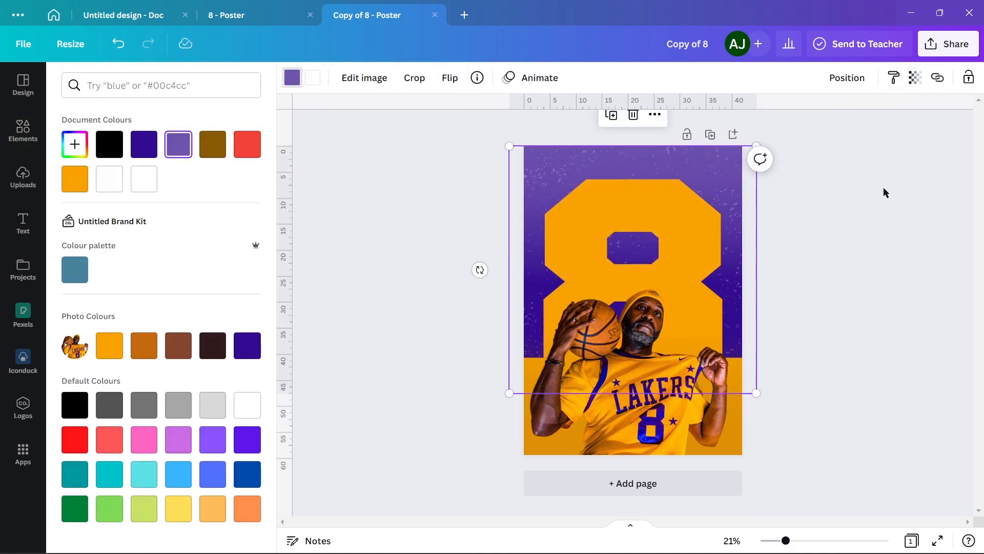
{"action": "left_click", "coordinate": [914, 78]}
{"action": "left_click", "coordinate": [75, 144]}
{"action": "left_click", "coordinate": [914, 78]}
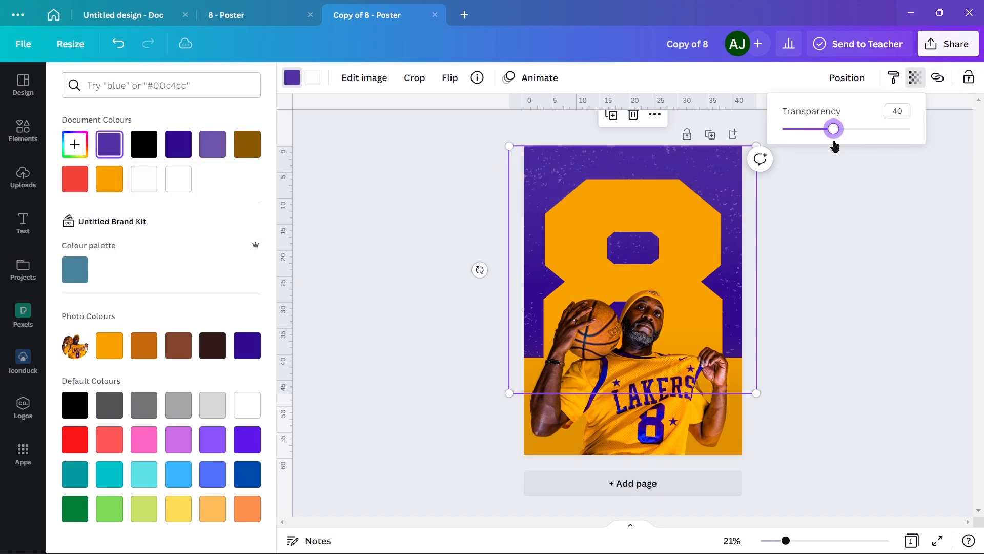
{"action": "left_click", "coordinate": [899, 229]}
Set the second colour of the top gradient to a pale lavender, about #C5BADF
{"action": "left_click", "coordinate": [584, 155]}
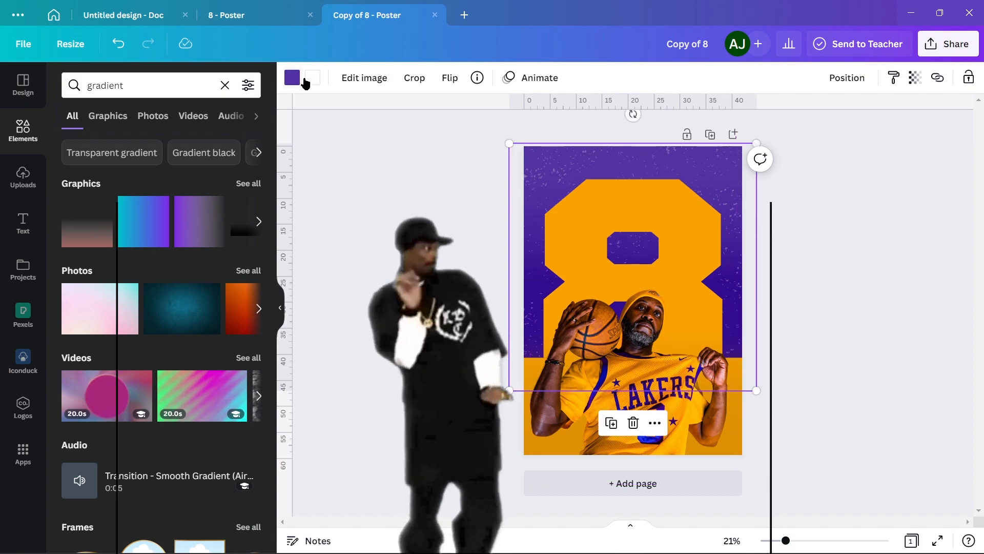
{"action": "left_click", "coordinate": [313, 78]}
{"action": "left_click", "coordinate": [75, 144]}
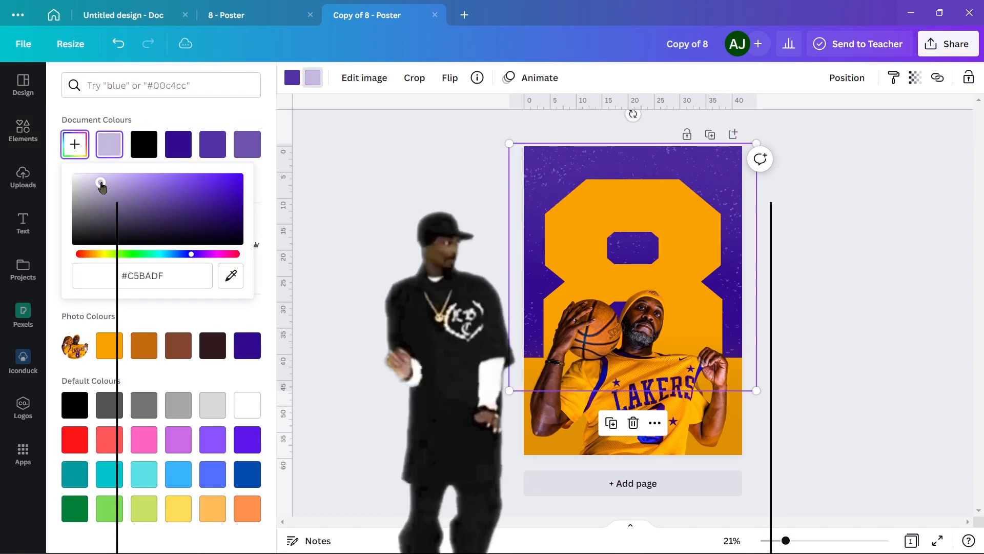
{"action": "left_click", "coordinate": [347, 238]}
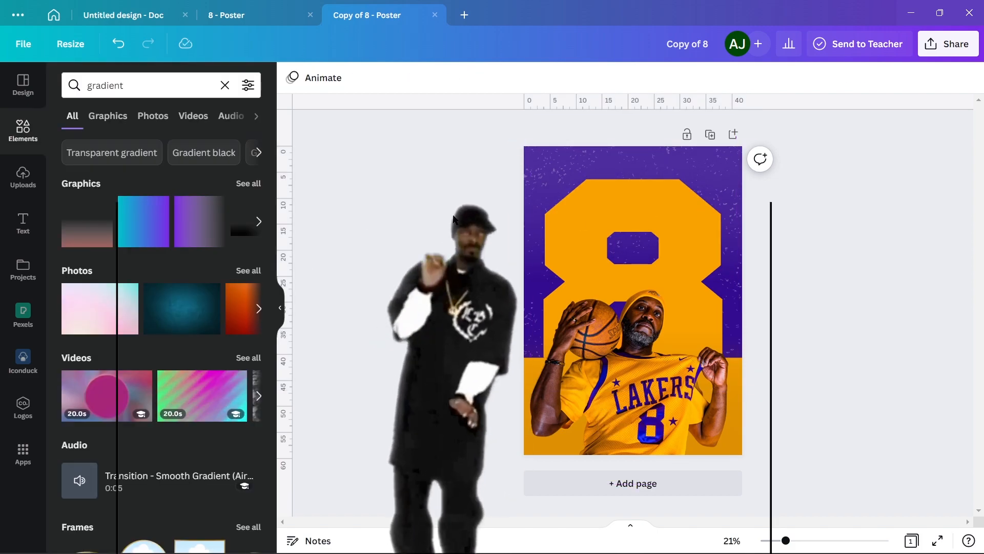
Add a white text with the player's first name, enlarge it to about size 93.5 and place it on the upper-right part of the "8"
{"action": "key", "text": "t"}
{"action": "key", "text": "BackSpace"}
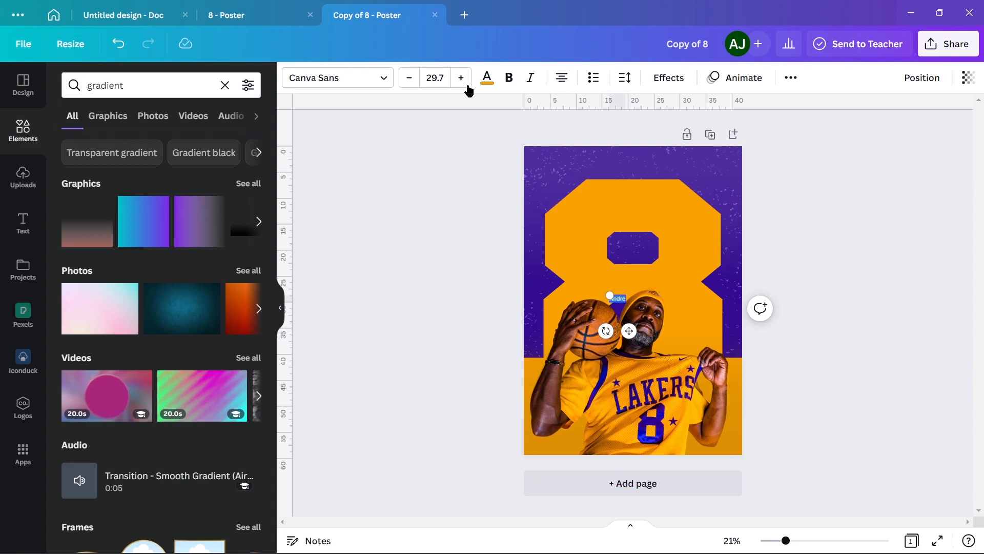
{"action": "left_click", "coordinate": [495, 81]}
{"action": "left_click", "coordinate": [143, 179]}
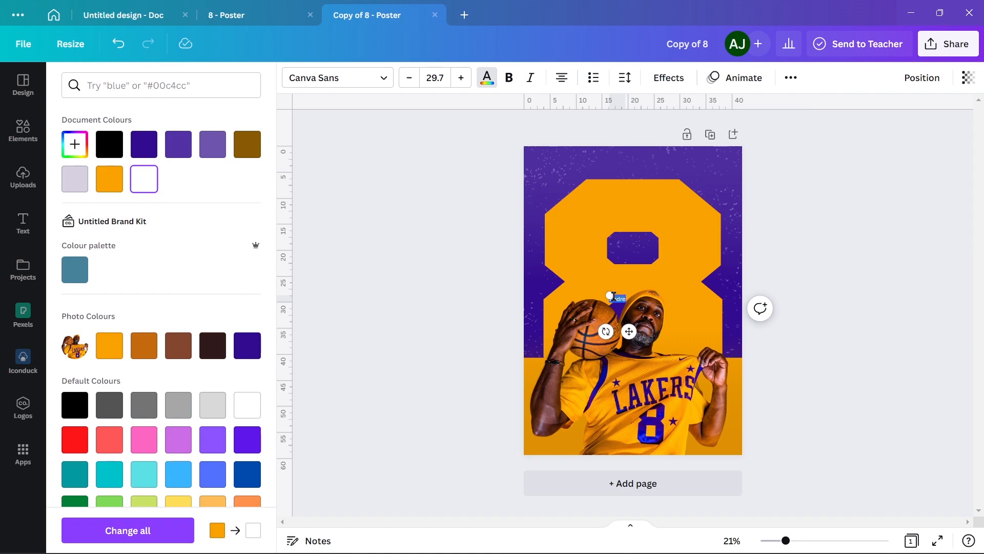
{"action": "left_click_drag", "start_coordinate": [610, 295], "coordinate": [593, 288]}
{"action": "left_click_drag", "start_coordinate": [630, 339], "coordinate": [707, 269]}
Set the name text's font to Barlow Condensed Bold from the Corporate fonts
{"action": "double_click", "coordinate": [691, 224]}
{"action": "left_click", "coordinate": [313, 83]}
{"action": "left_click", "coordinate": [248, 85]}
{"action": "left_click", "coordinate": [170, 117]}
{"action": "left_click", "coordinate": [134, 378]}
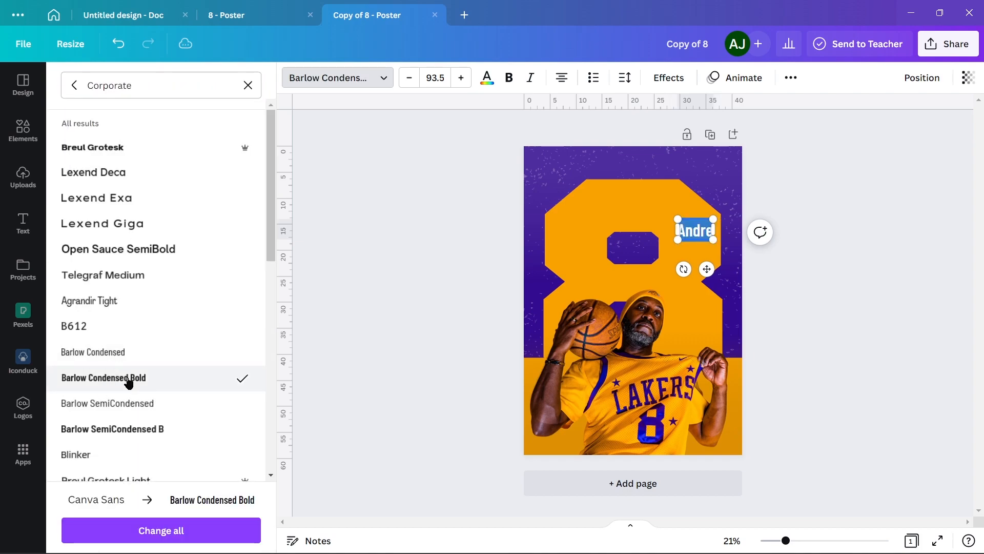
Turn the first-name text on the "8" into uppercase and shrink it to about size 57.7
{"action": "left_click", "coordinate": [791, 77]}
{"action": "left_click", "coordinate": [700, 110]}
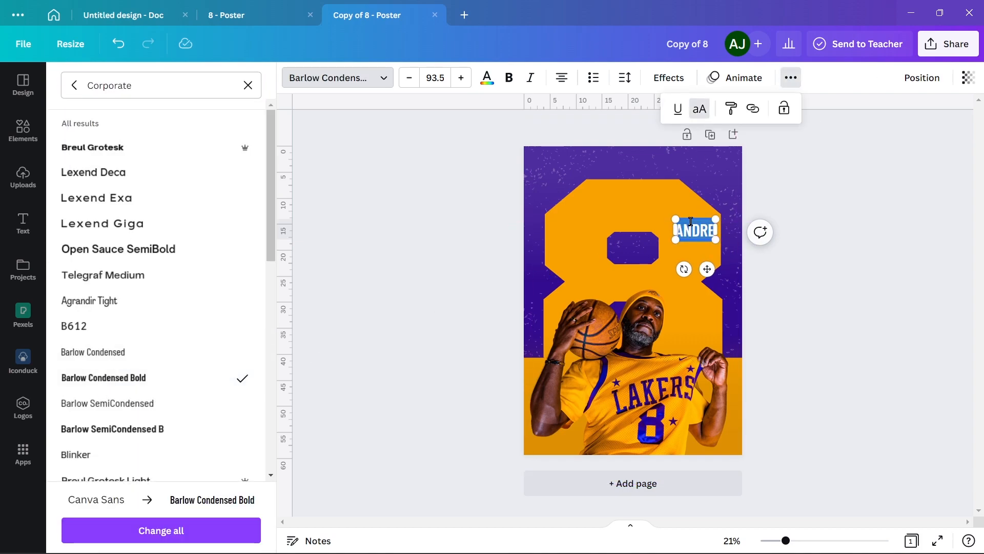
{"action": "mouse_move", "coordinate": [676, 218]}
{"action": "left_mouse_down"}
{"action": "mouse_move", "coordinate": [692, 226]}
{"action": "mouse_move", "coordinate": [681, 221]}
{"action": "left_mouse_up"}
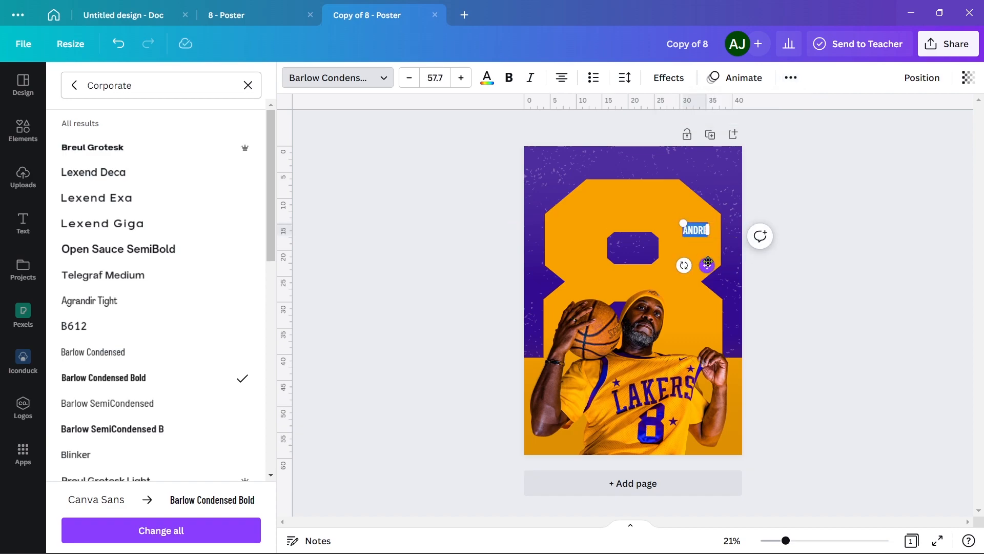
Duplicate the name text directly beneath the original, enlarge the copy to about size 124 and align their right edges
{"action": "left_click_drag", "start_coordinate": [712, 263], "coordinate": [716, 278]}
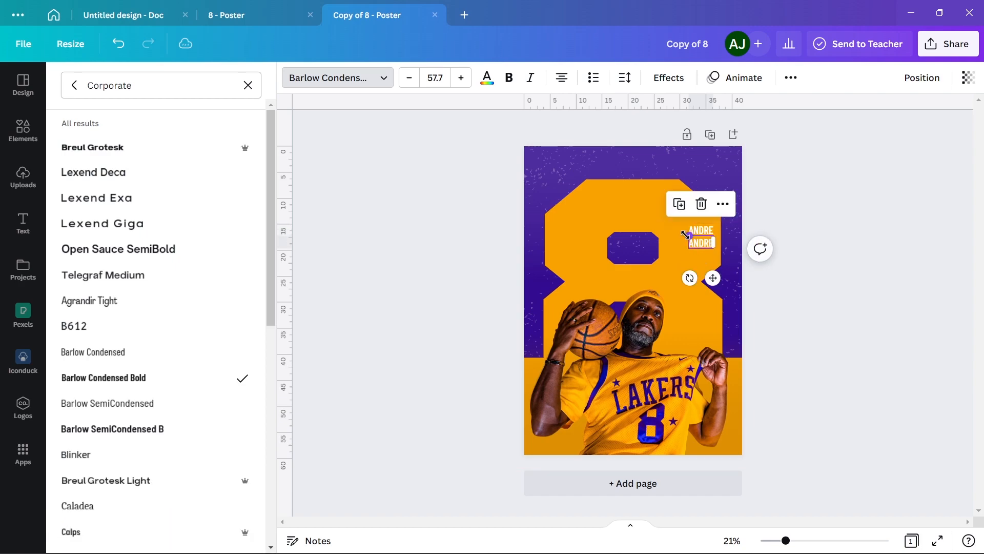
{"action": "left_click_drag", "start_coordinate": [686, 235], "coordinate": [675, 226]}
{"action": "left_click_drag", "start_coordinate": [710, 280], "coordinate": [713, 290]}
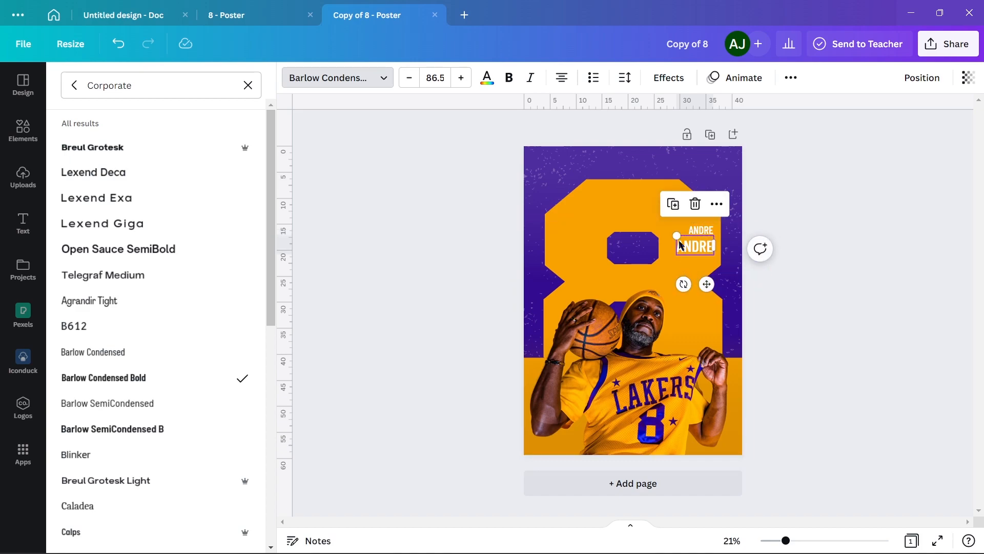
{"action": "left_click_drag", "start_coordinate": [678, 237], "coordinate": [669, 236]}
{"action": "left_click_drag", "start_coordinate": [708, 293], "coordinate": [699, 291]}
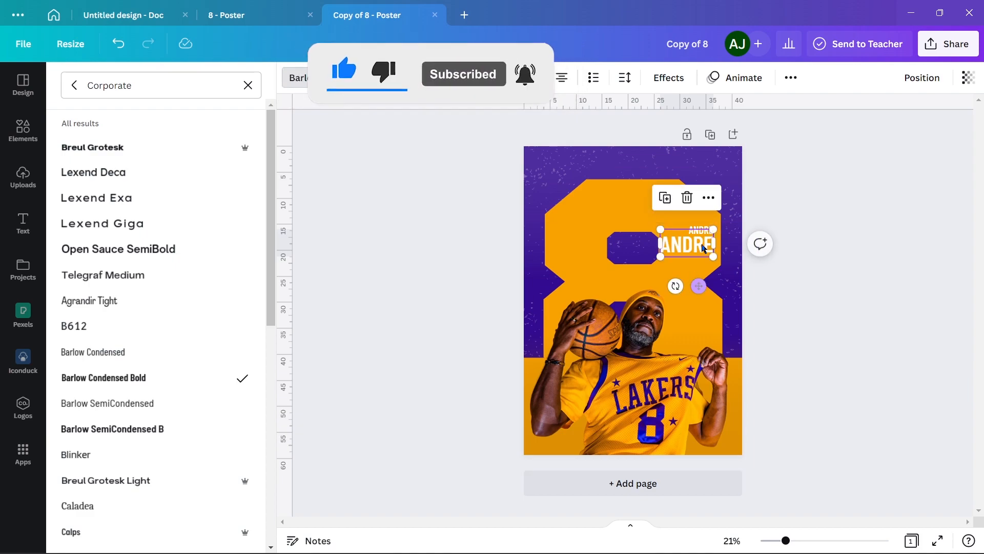
Select both name texts together and reposition them between the upper hole and the outer edge of the "8"
{"action": "left_click", "coordinate": [703, 229], "text": "shift"}
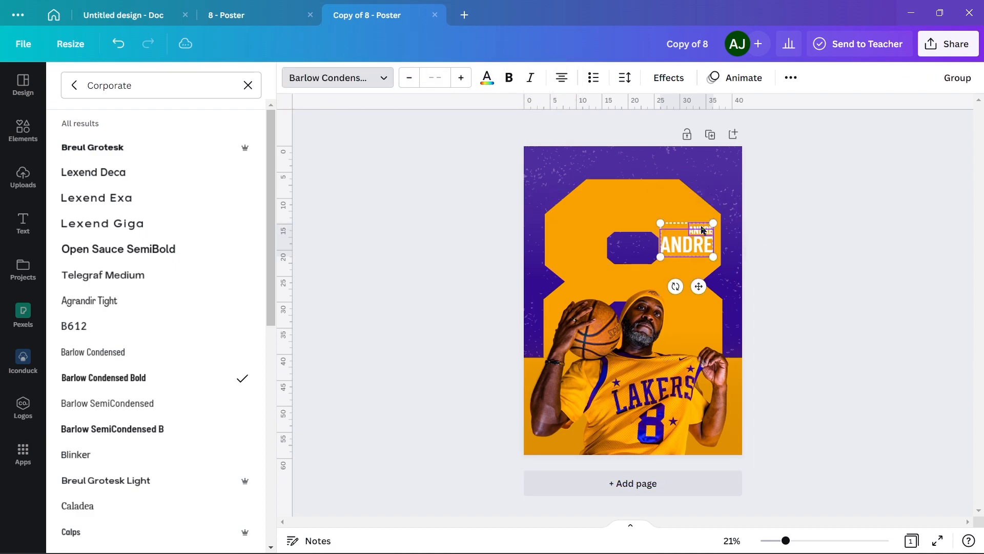
{"action": "left_click_drag", "start_coordinate": [698, 287], "coordinate": [699, 290]}
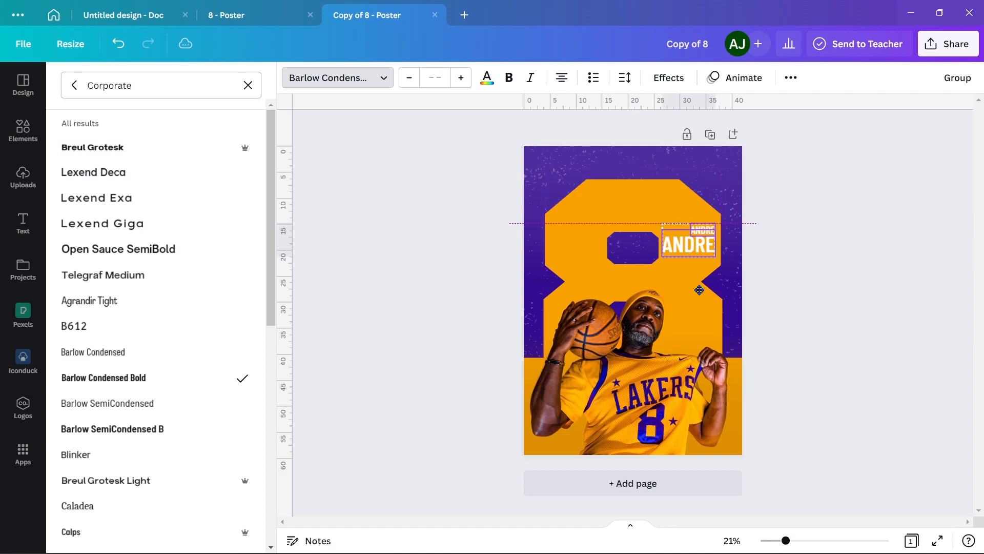
{"action": "left_click_drag", "start_coordinate": [699, 290], "coordinate": [702, 287]}
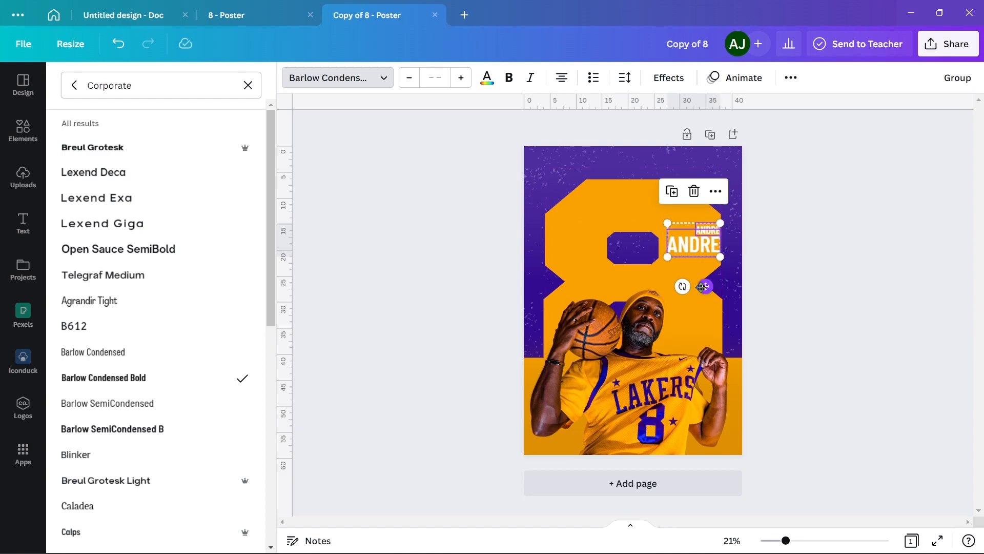
{"action": "scroll", "coordinate": [727, 282], "scroll_direction": "up", "scroll_amount": 5}
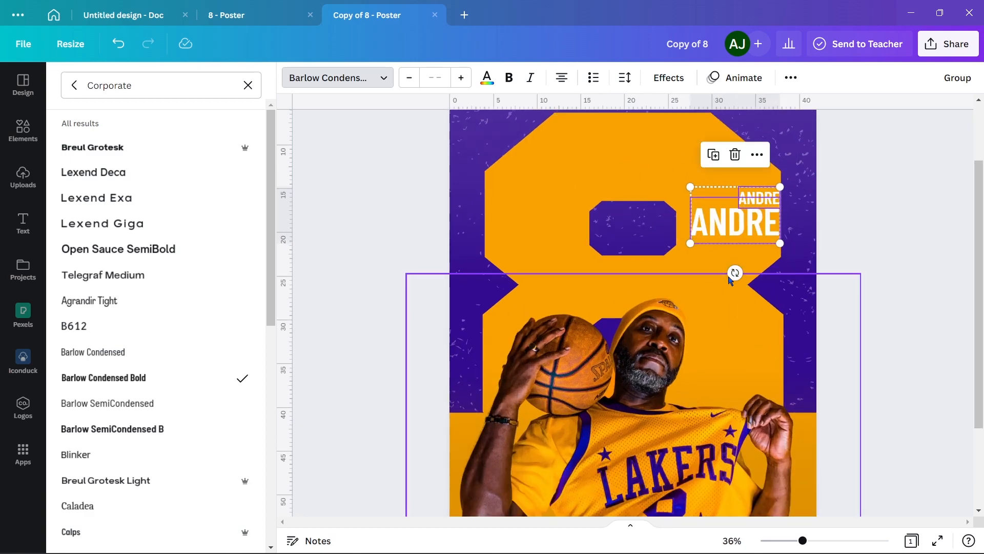
{"action": "left_click_drag", "start_coordinate": [758, 222], "coordinate": [752, 226]}
Replace the lower, larger text with the player's surname in capitals and reduce it to size 110
{"action": "left_click", "coordinate": [753, 233]}
{"action": "double_click", "coordinate": [753, 233]}
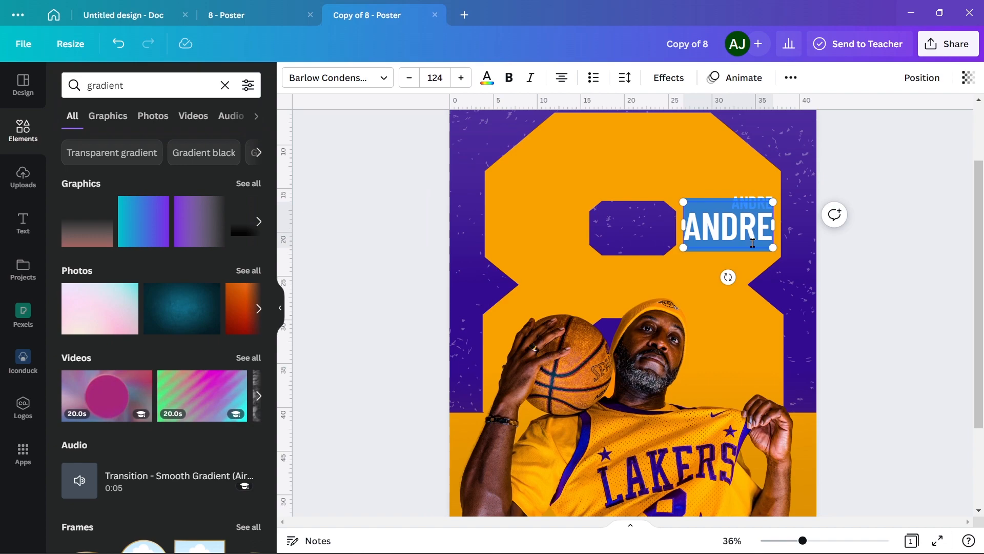
{"action": "type", "text": "HUNTER"}
{"action": "left_click", "coordinate": [410, 78]}
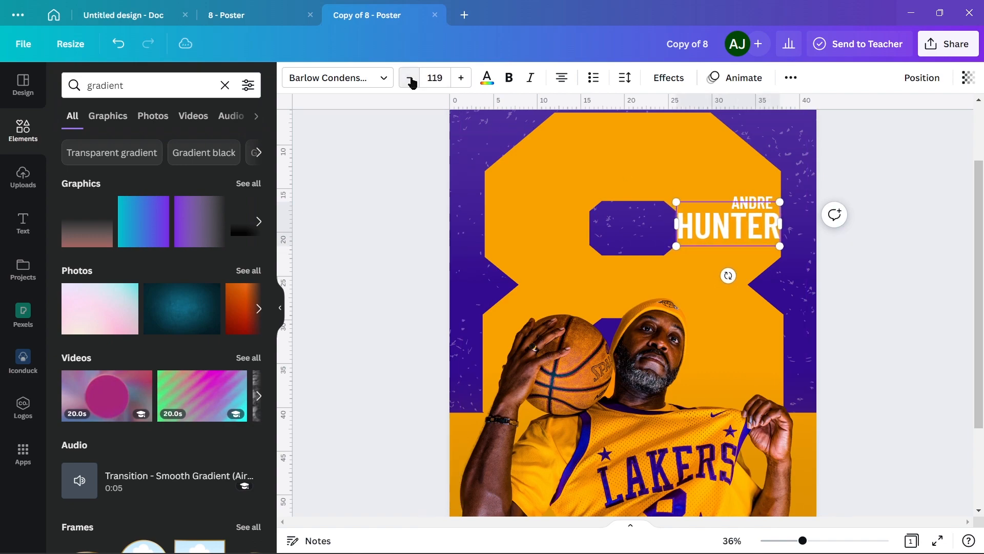
{"action": "left_click_drag", "start_coordinate": [740, 272], "coordinate": [737, 272]}
Select the first-name and surname texts together and shift them slightly to the right within the "8"
{"action": "left_click", "coordinate": [759, 200], "text": "shift"}
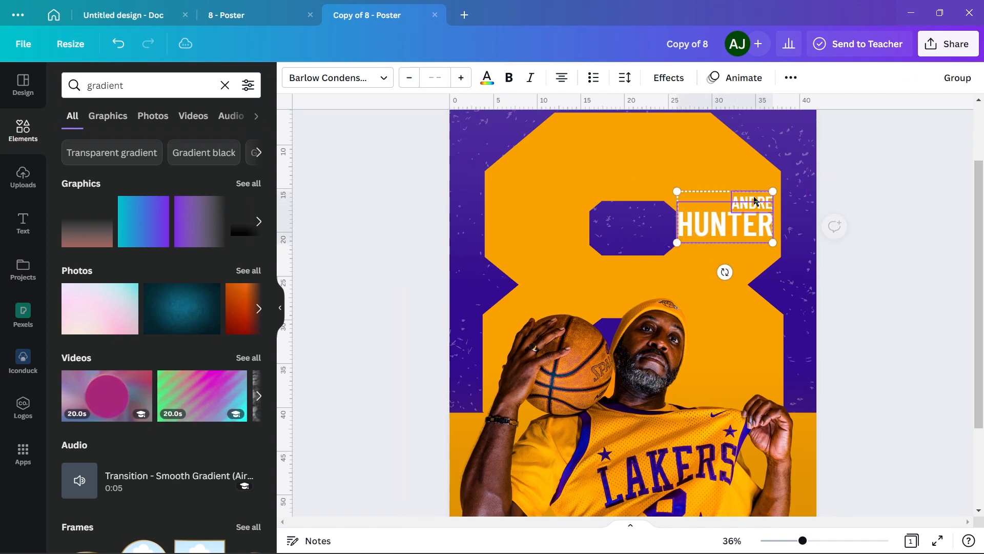
{"action": "left_click_drag", "start_coordinate": [733, 227], "coordinate": [738, 227]}
{"action": "key", "text": "Right"}
Try a light turquoise colour on the surname text
{"action": "left_click", "coordinate": [759, 225]}
{"action": "double_click", "coordinate": [759, 226]}
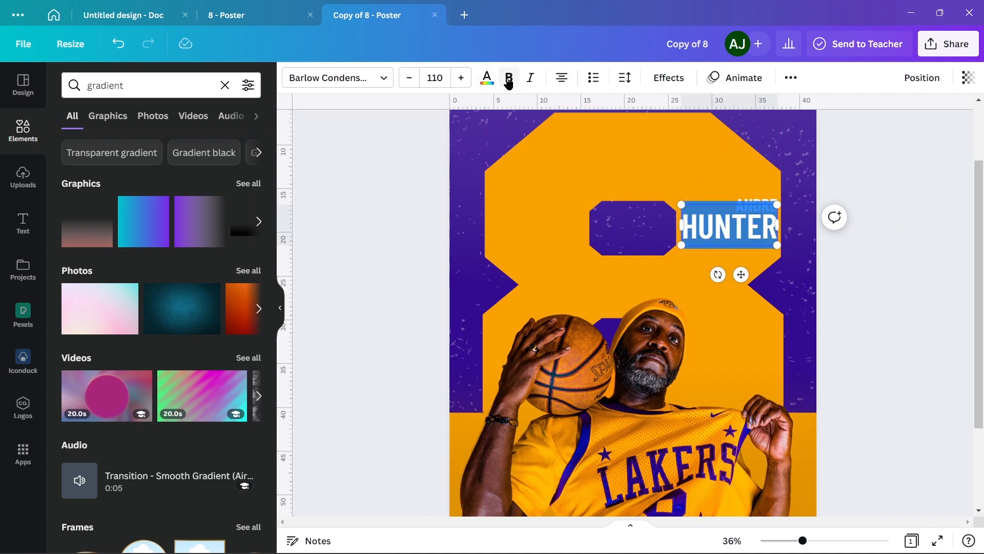
{"action": "left_click", "coordinate": [487, 77]}
{"action": "left_click", "coordinate": [144, 474]}
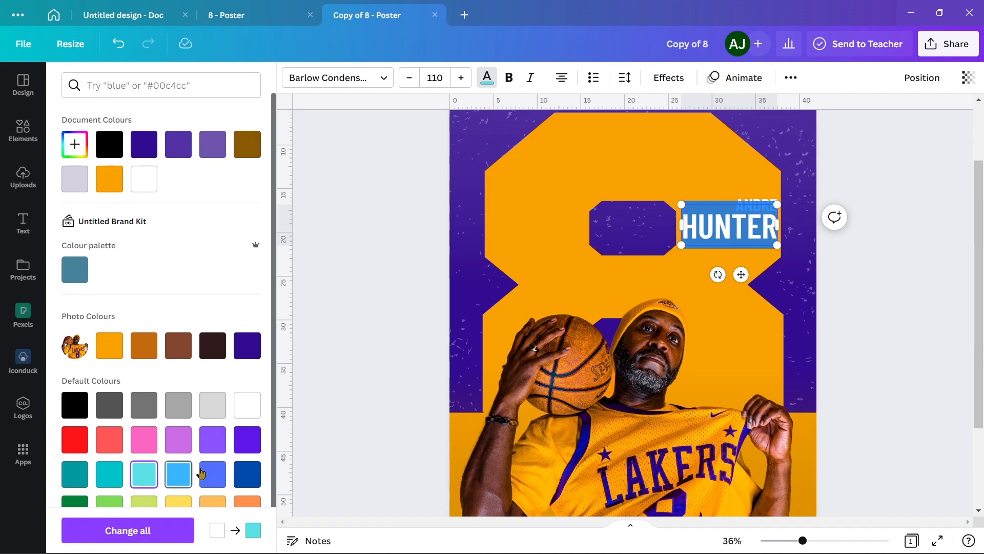
{"action": "left_click", "coordinate": [532, 78]}
{"action": "left_click", "coordinate": [918, 300]}
Colour the surname text dark brown, using the darkest brown among the photo colours
{"action": "left_click", "coordinate": [730, 216]}
{"action": "double_click", "coordinate": [730, 216]}
{"action": "left_click", "coordinate": [486, 78]}
{"action": "left_click", "coordinate": [211, 346]}
{"action": "left_click", "coordinate": [921, 222]}
Make the surname text bold
{"action": "left_click", "coordinate": [714, 235]}
{"action": "double_click", "coordinate": [714, 235]}
{"action": "left_click", "coordinate": [509, 78]}
{"action": "left_click", "coordinate": [939, 251]}
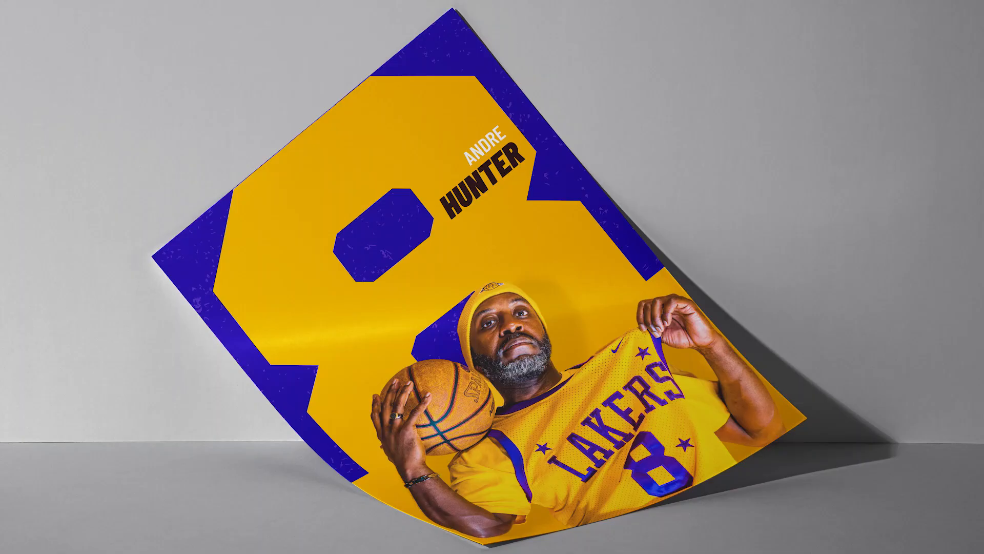